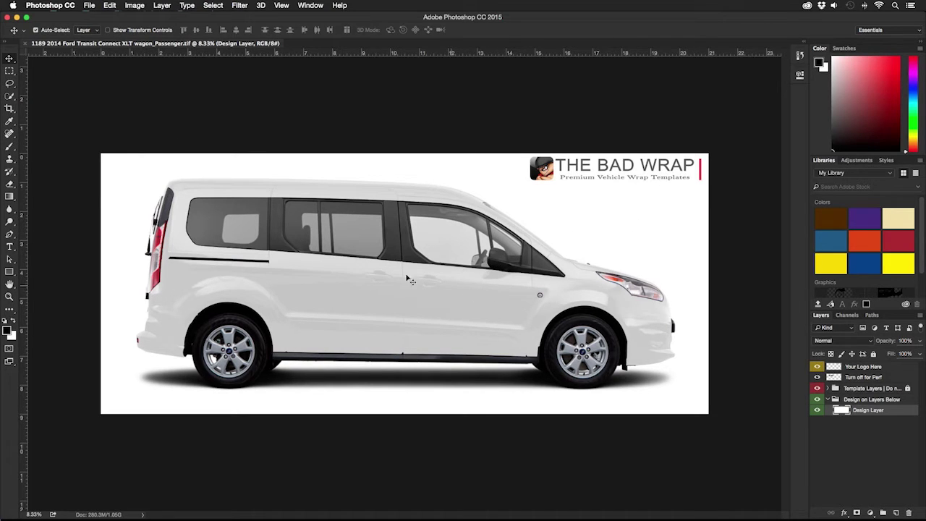
Open the Photoshop CC application menu over the Ford Transit Connect template.
click(62, 6)
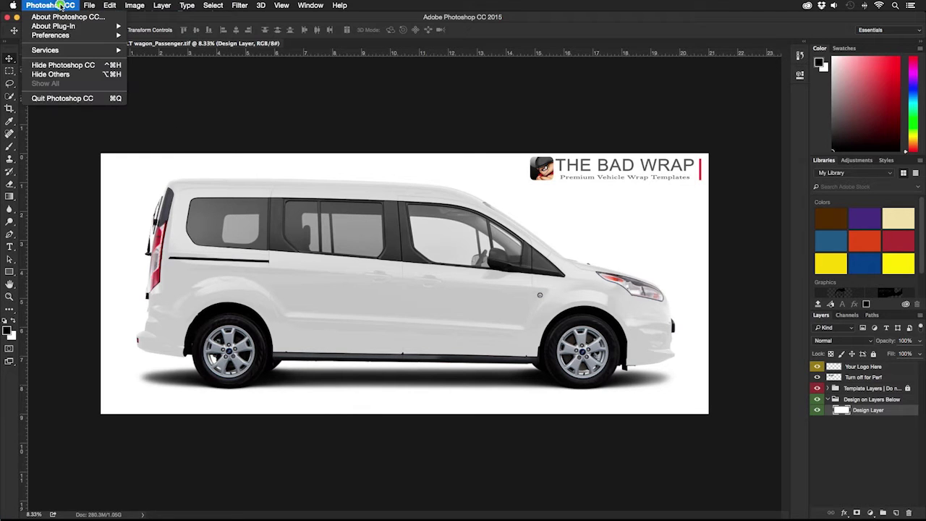
View the About Photoshop CC screen (version 2015.1.2), then dismiss it.
click(61, 17)
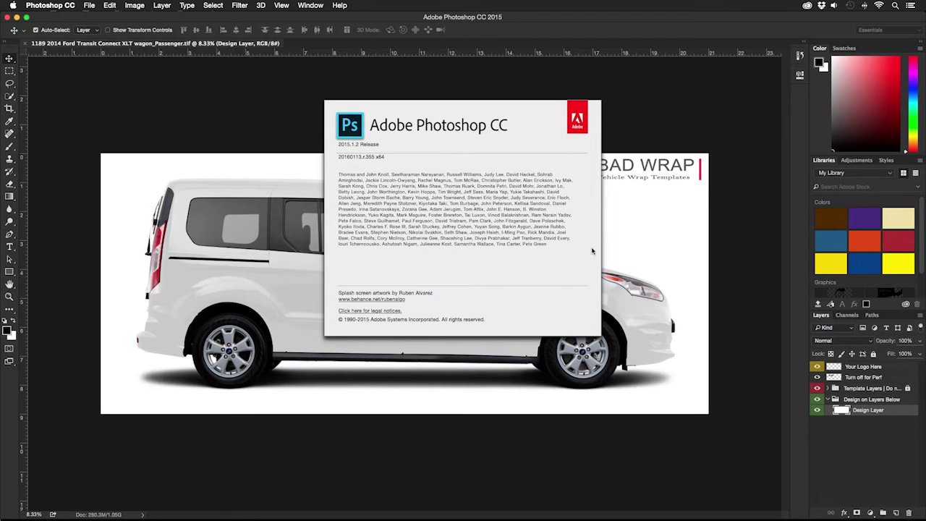
click(454, 136)
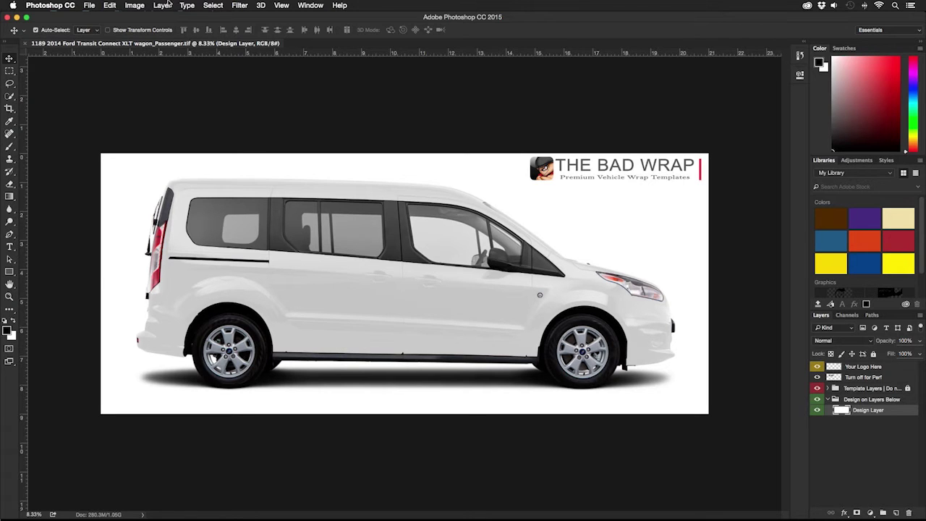
click(131, 7)
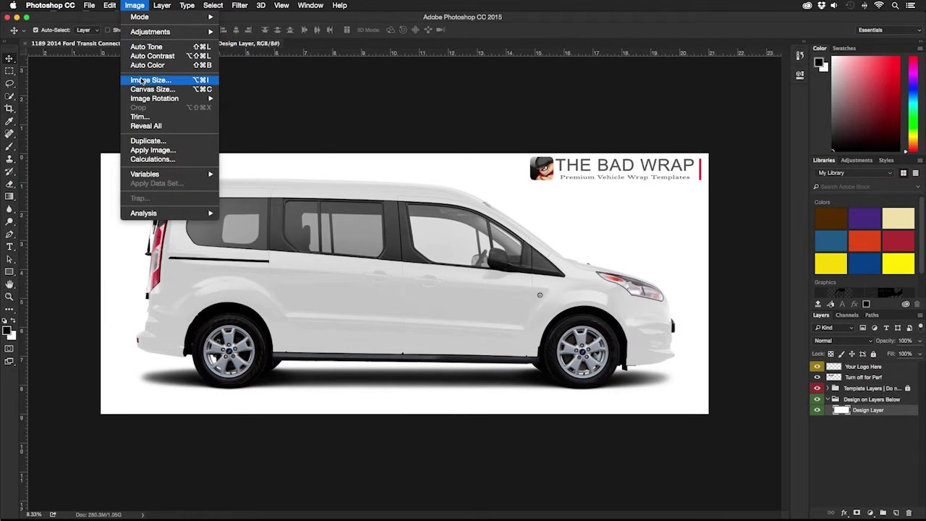
click(185, 81)
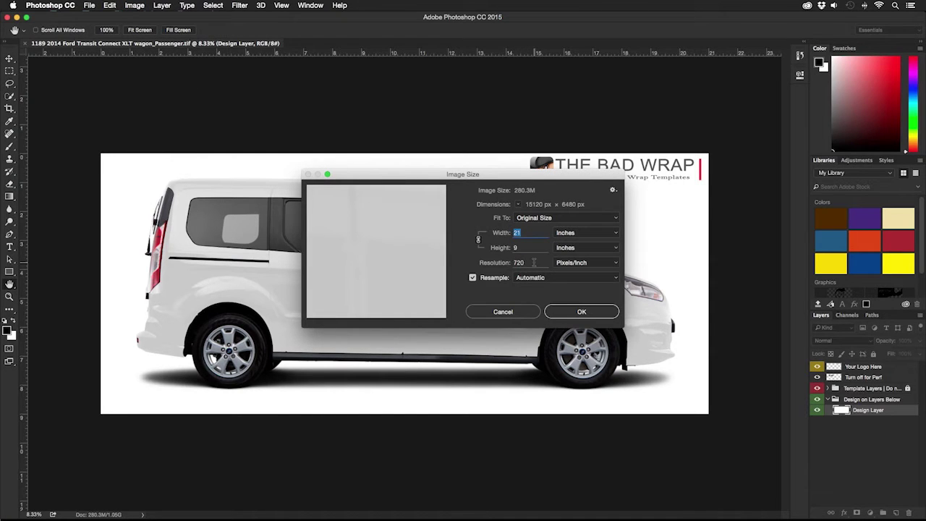
click(533, 262)
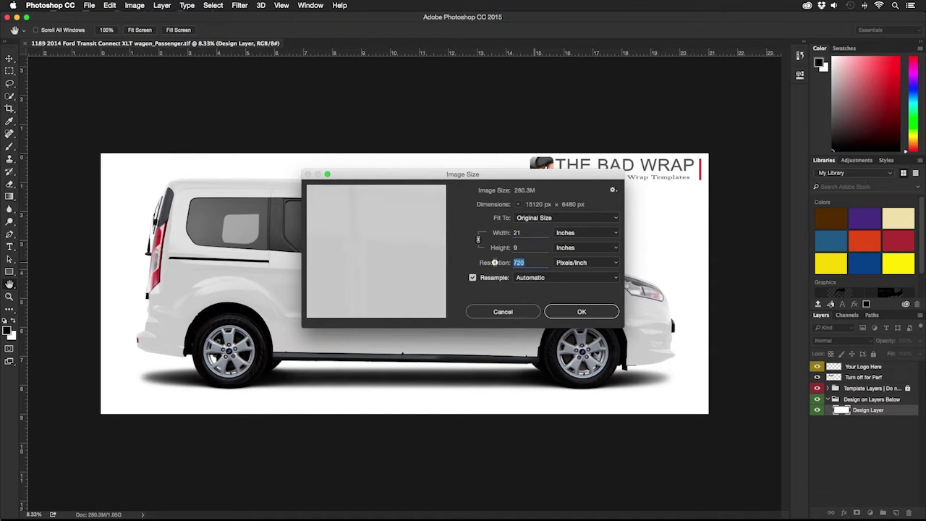
click(583, 312)
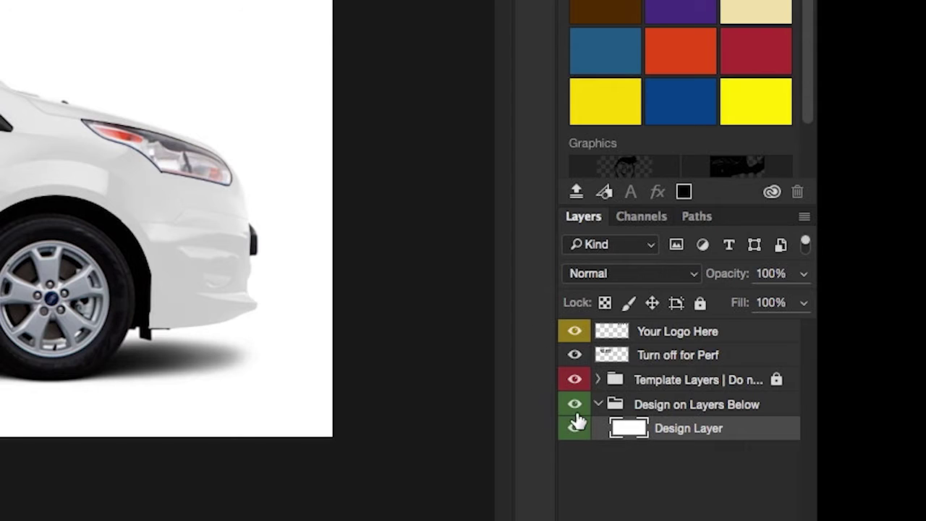
click(744, 332)
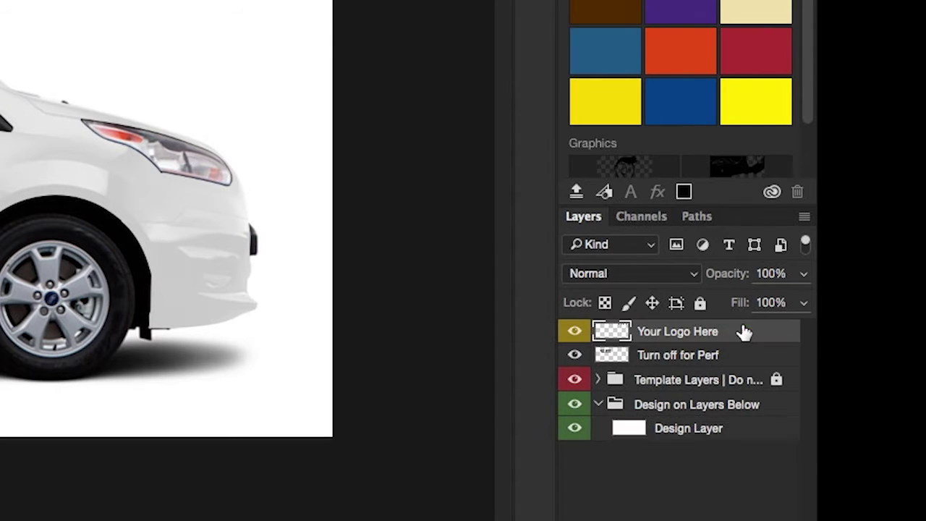
click(575, 331)
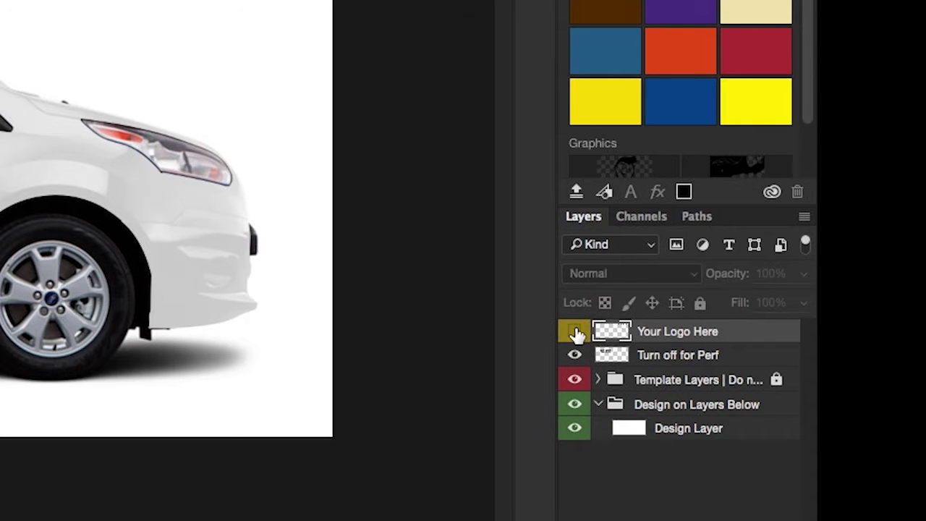
click(576, 333)
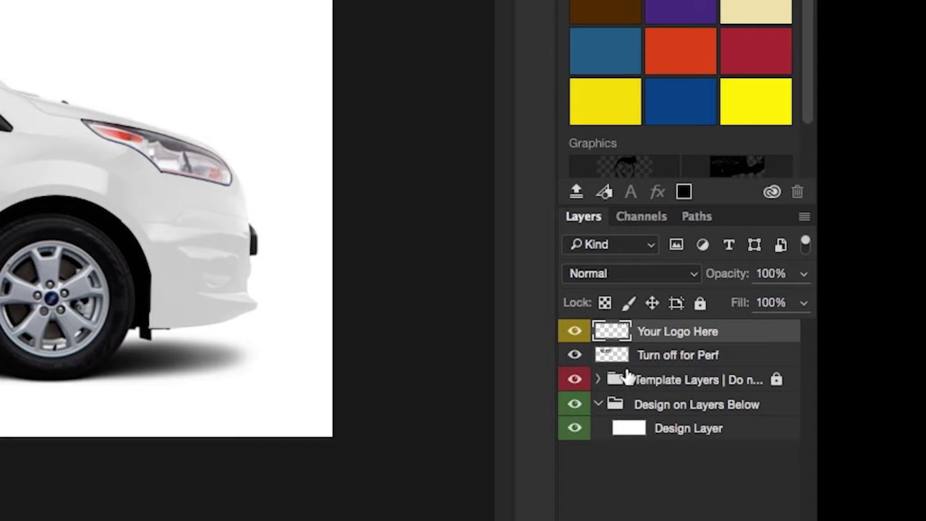
Expand the locked Template Layers group and inspect its dark-design, Window Perf and Turn off for Perf layers.
click(638, 378)
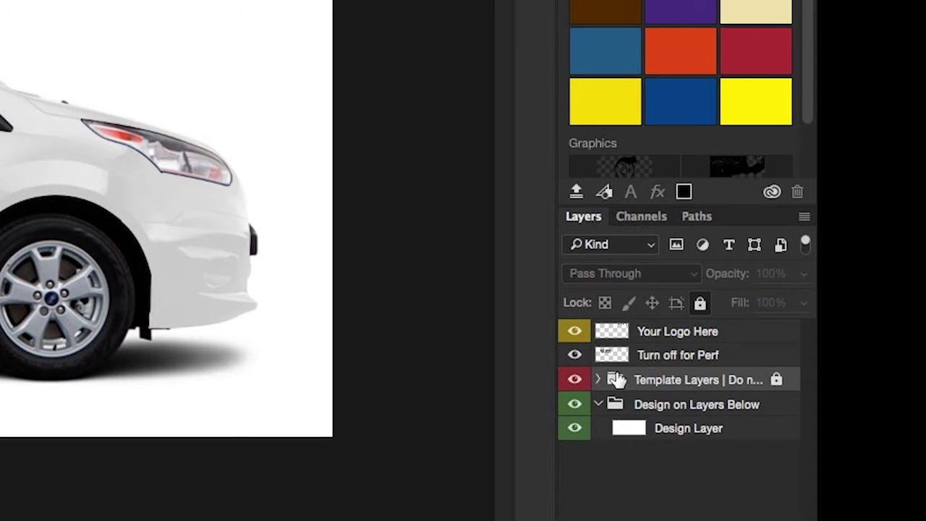
click(597, 379)
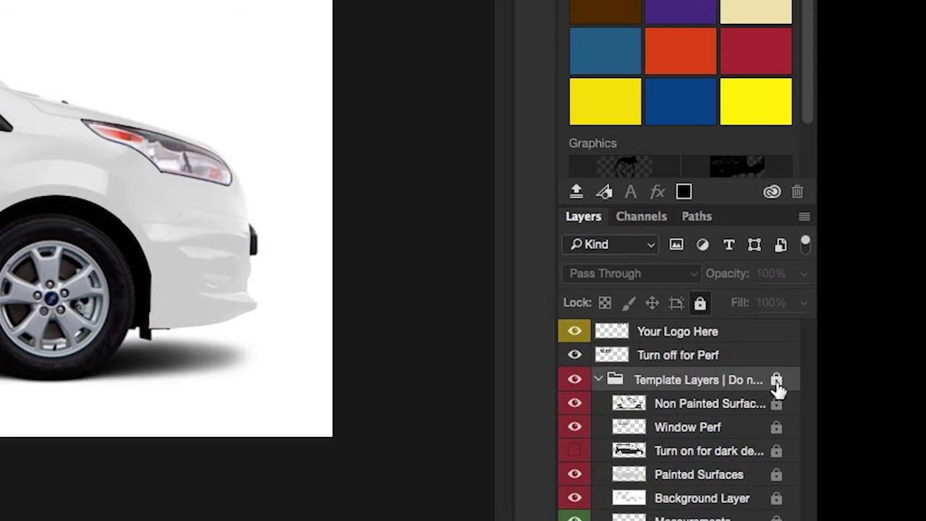
click(707, 451)
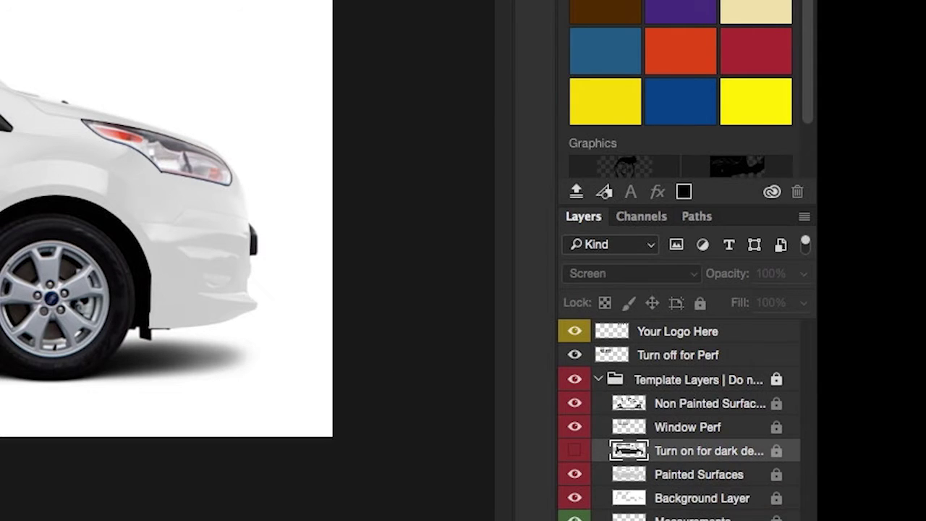
click(694, 518)
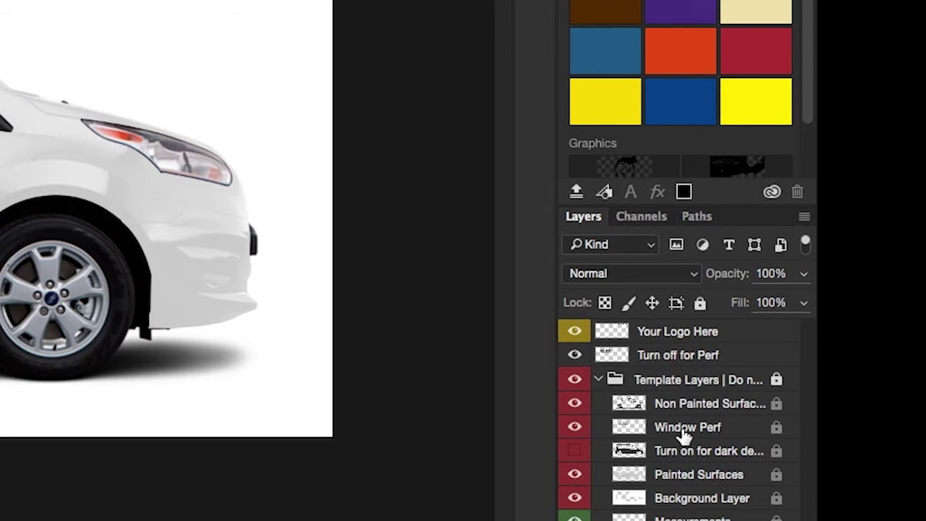
click(658, 379)
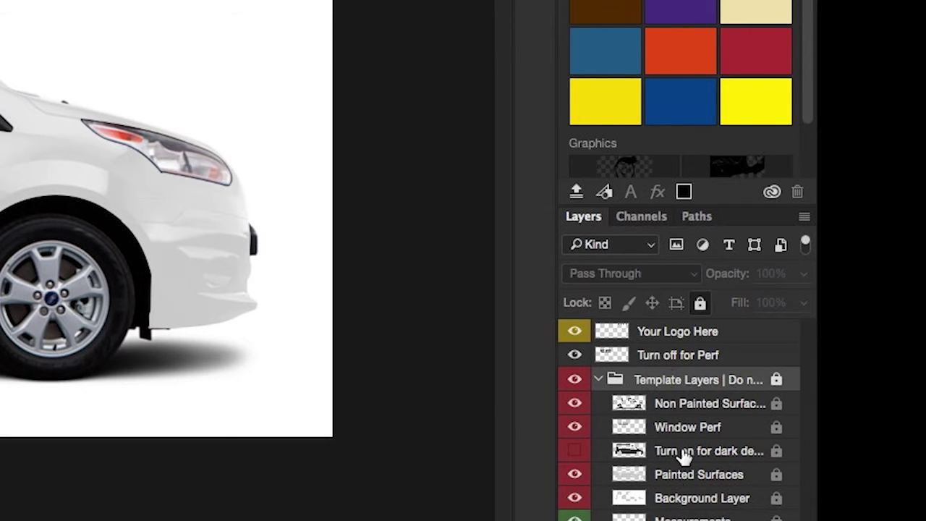
click(736, 356)
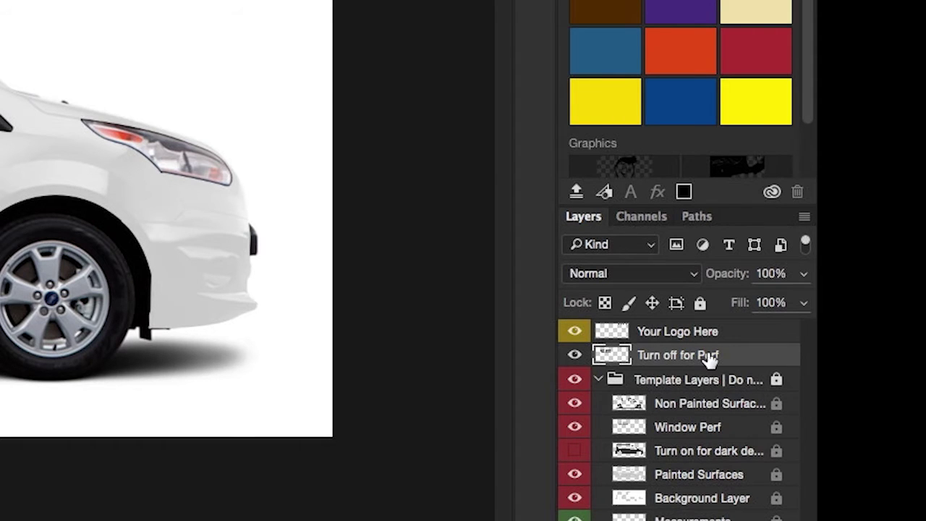
click(699, 451)
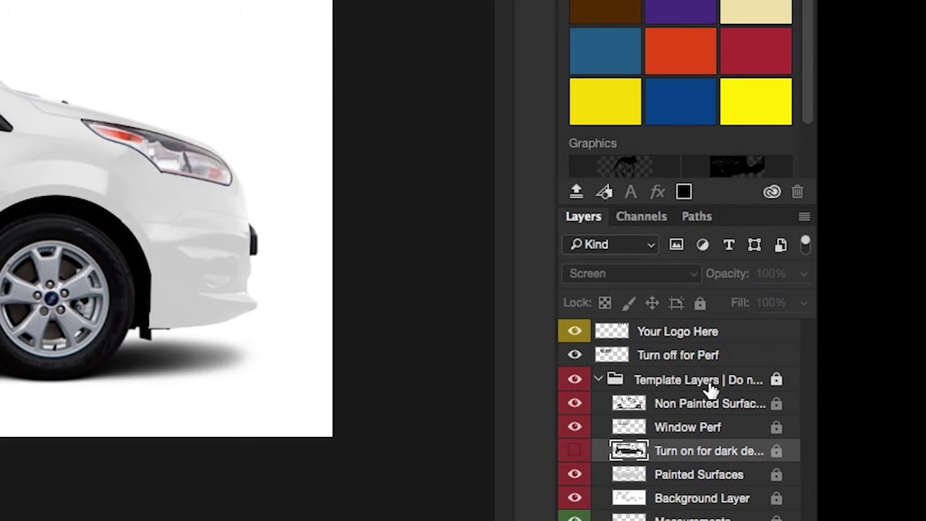
Collapse Template Layers and make the Design Layer in Design on Layers Below active.
click(598, 379)
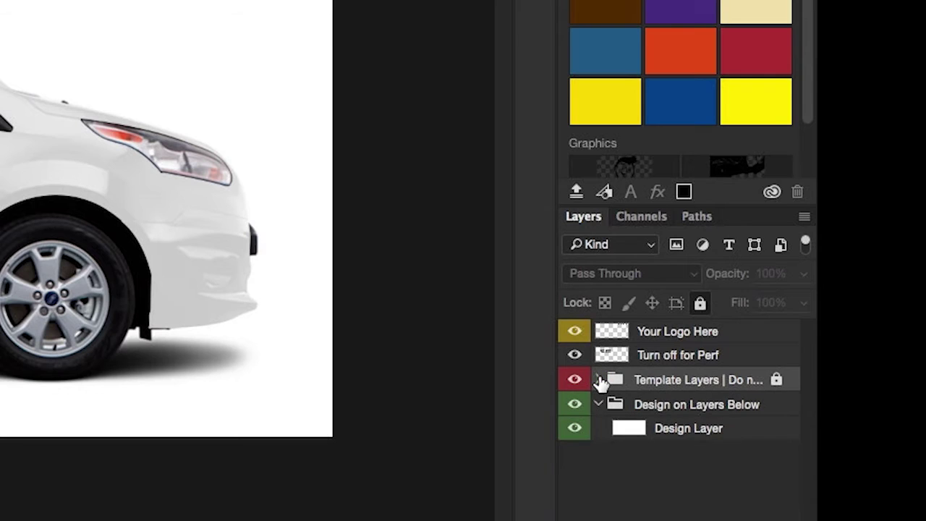
click(715, 407)
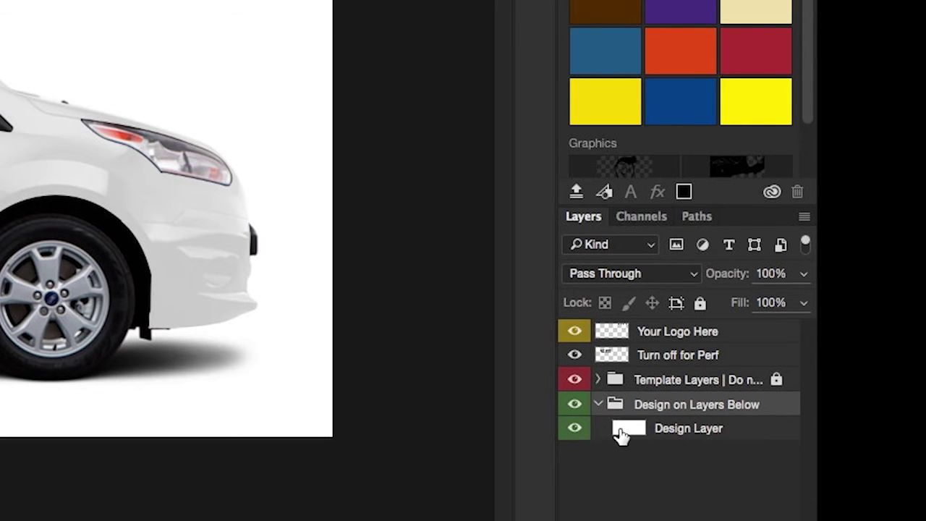
click(682, 430)
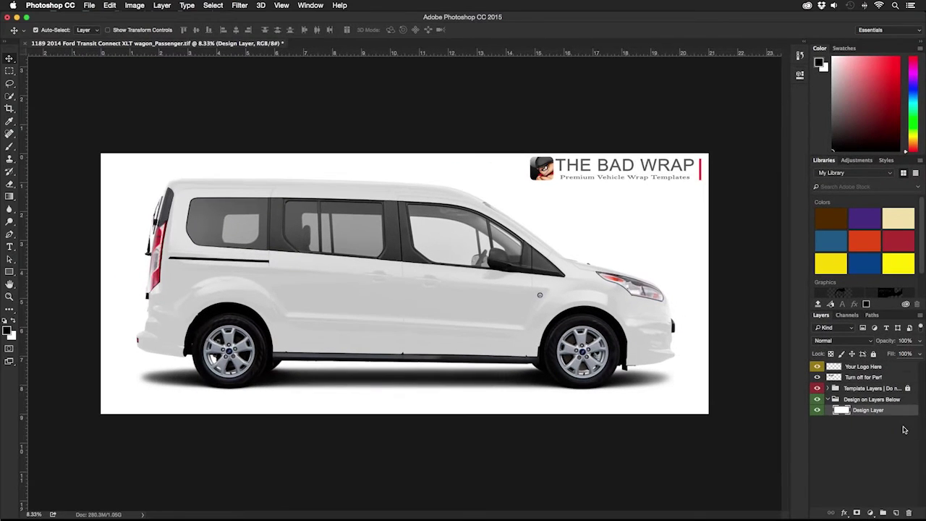
click(896, 433)
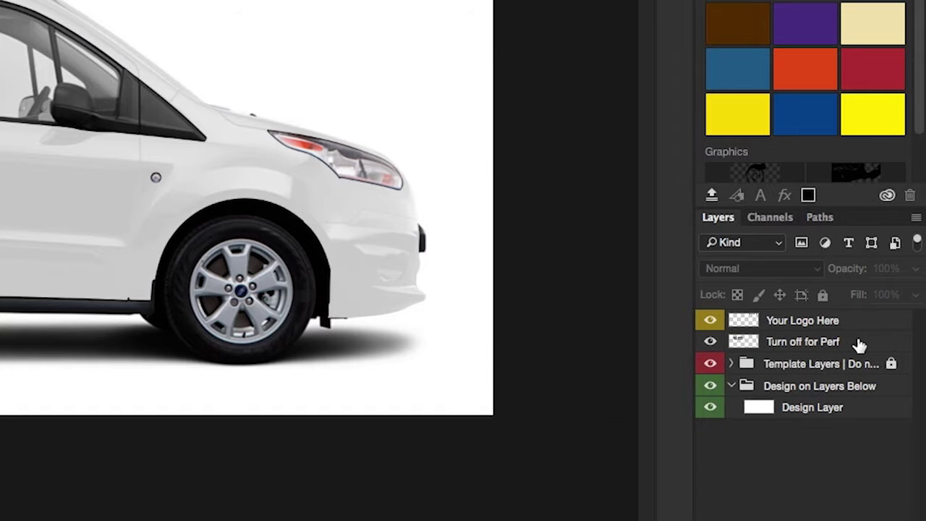
Expand Template Layers and hide Turn off for Perf to show perforated film on the rear windows.
click(891, 377)
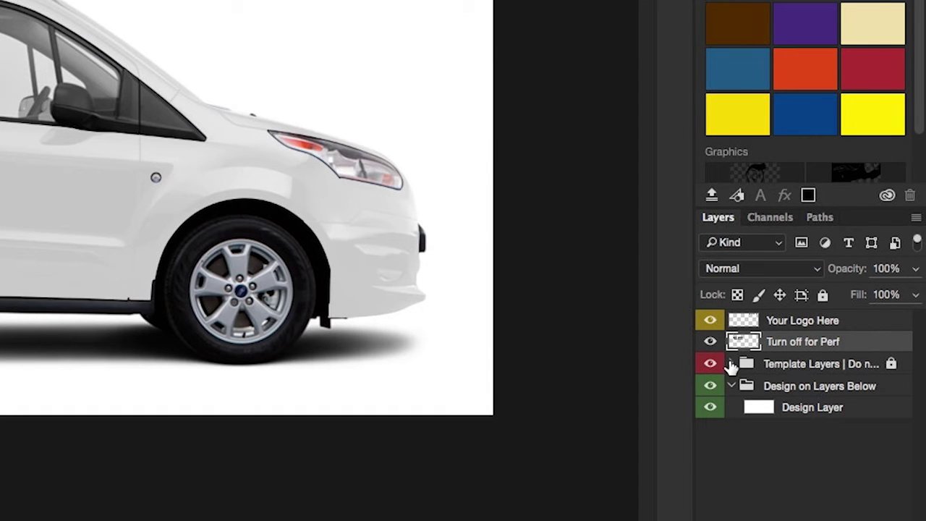
click(731, 364)
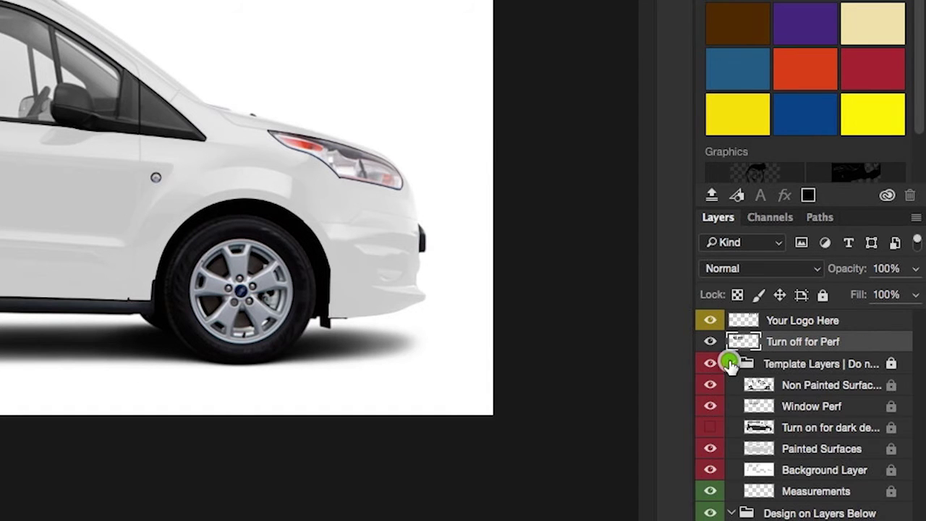
click(823, 432)
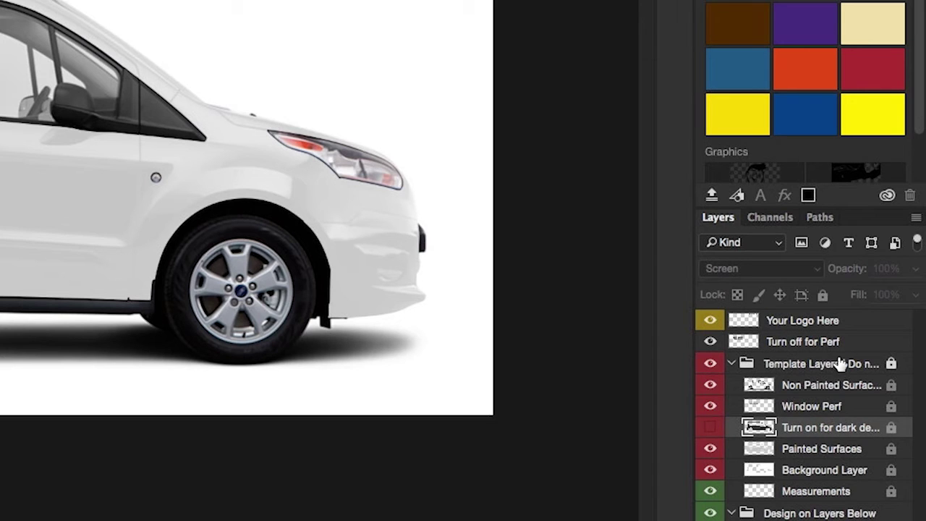
click(853, 343)
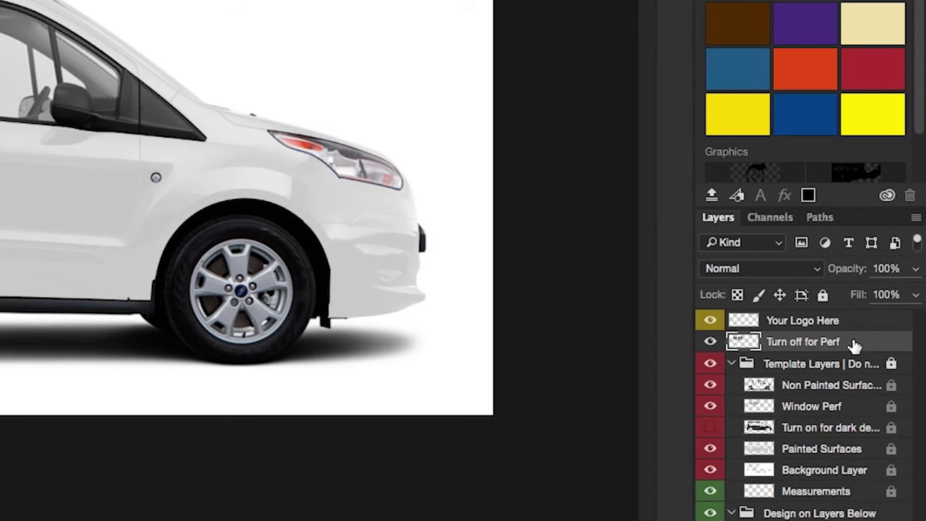
click(708, 341)
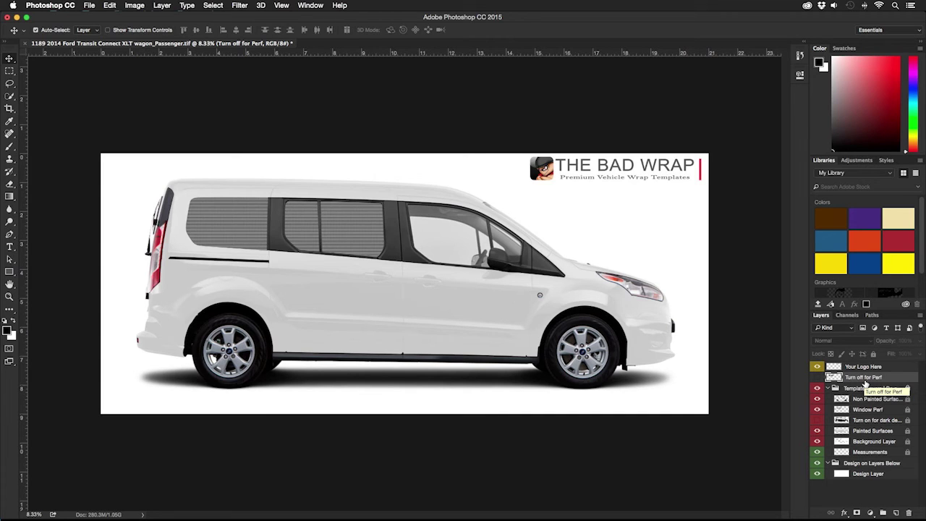
Fill the Design Layer black and toggle the dark-design layer to preview panel details.
click(862, 421)
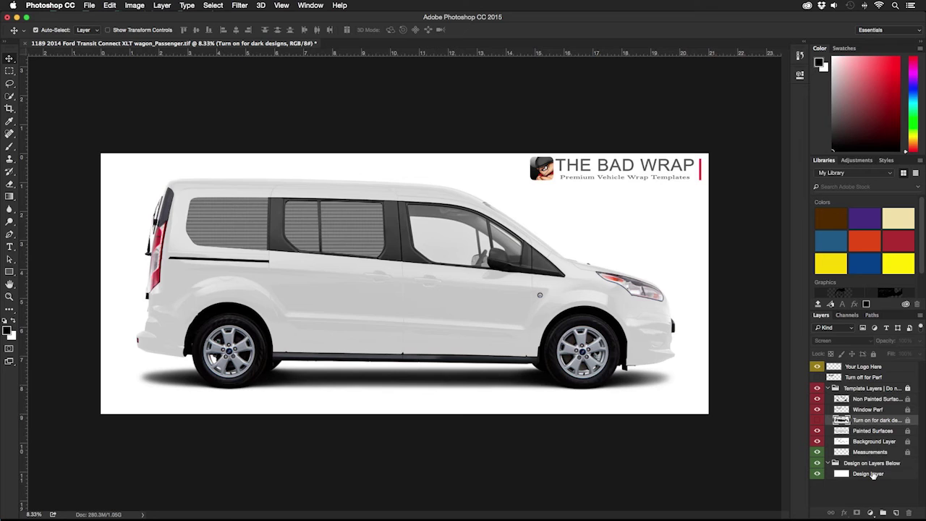
click(873, 475)
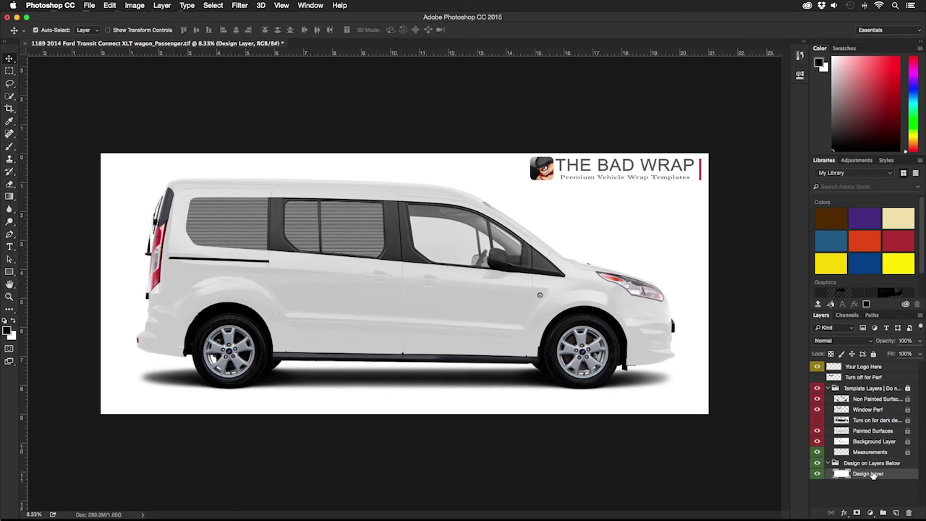
key(alt+BackSpace)
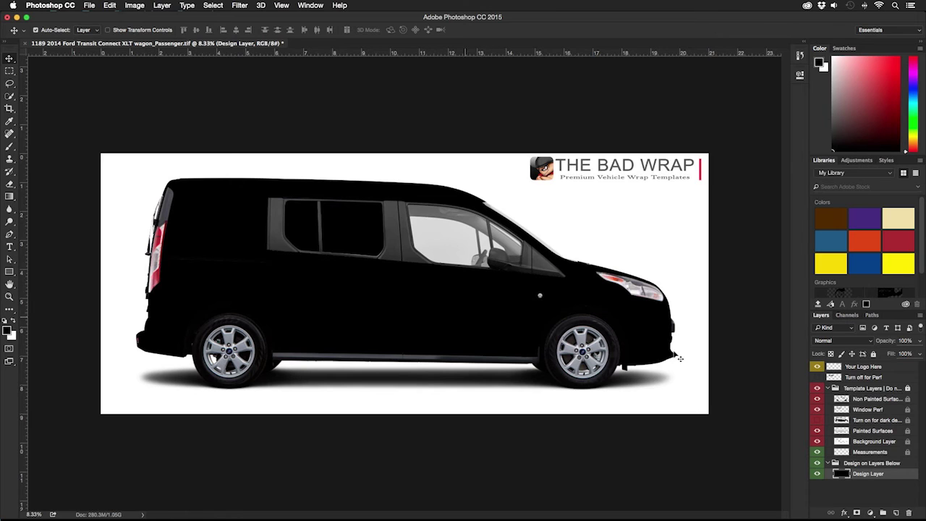
click(817, 420)
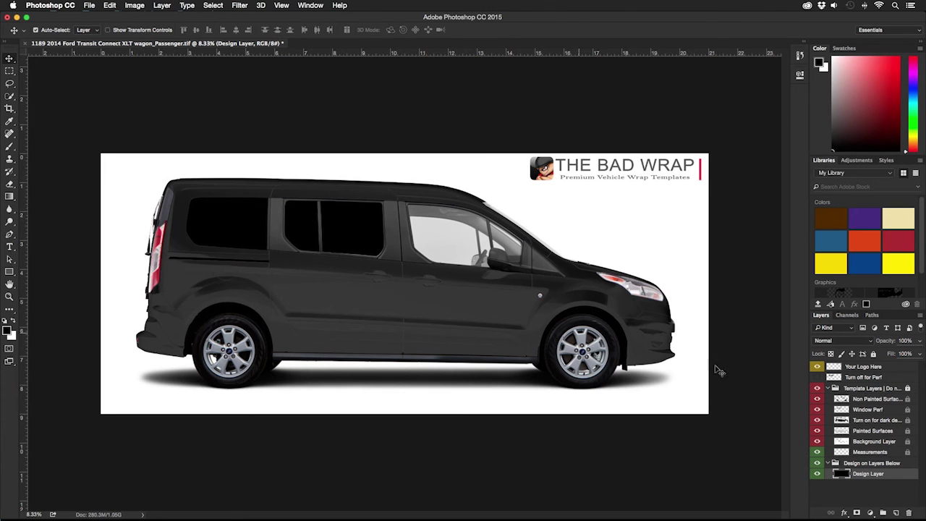
click(817, 420)
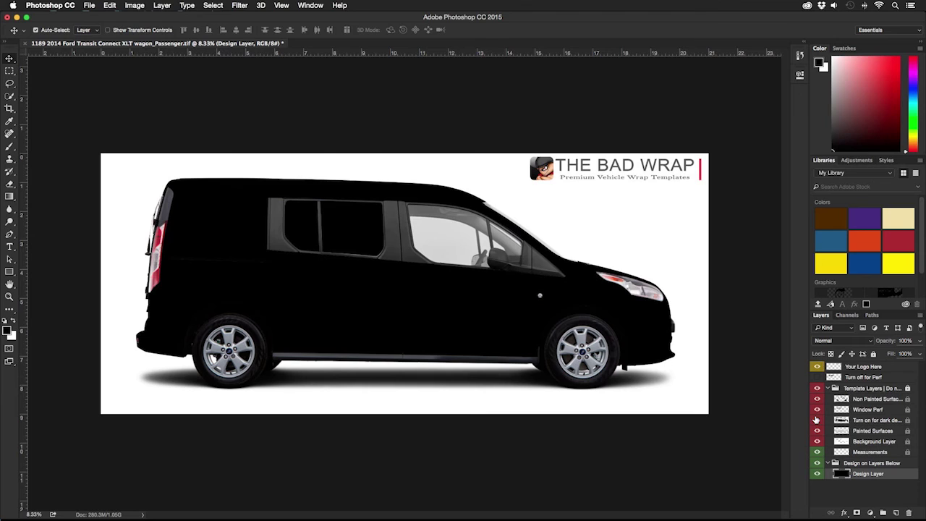
click(816, 420)
Collapse Template Layers, refill the Design Layer white, and show Turn off for Perf again.
click(828, 389)
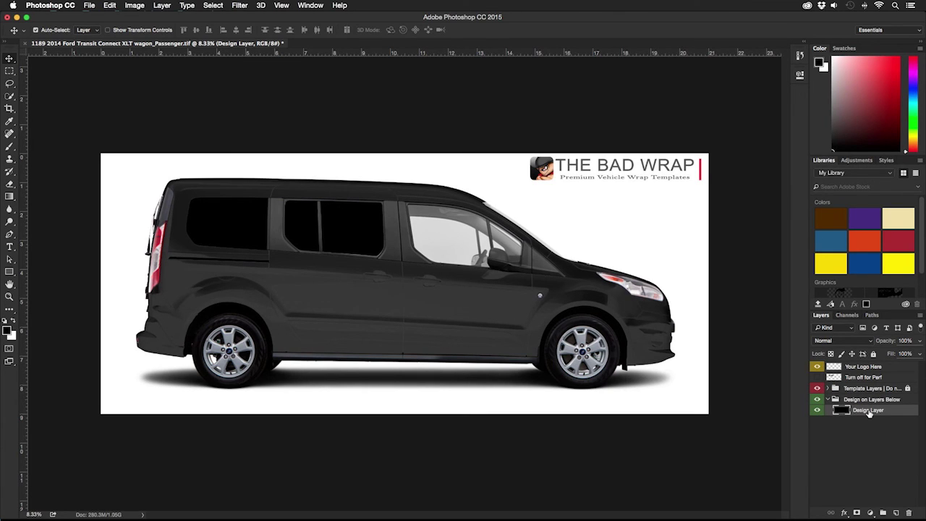
key(ctrl+BackSpace)
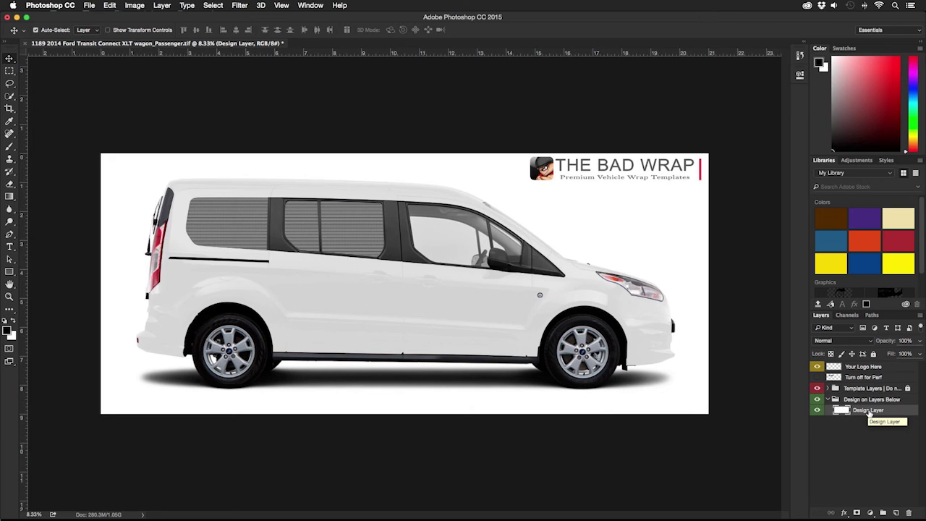
click(817, 377)
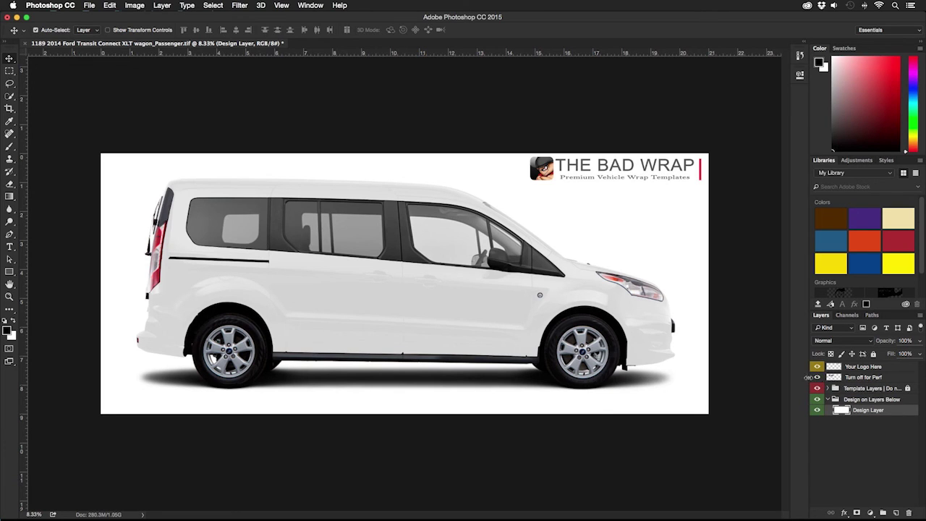